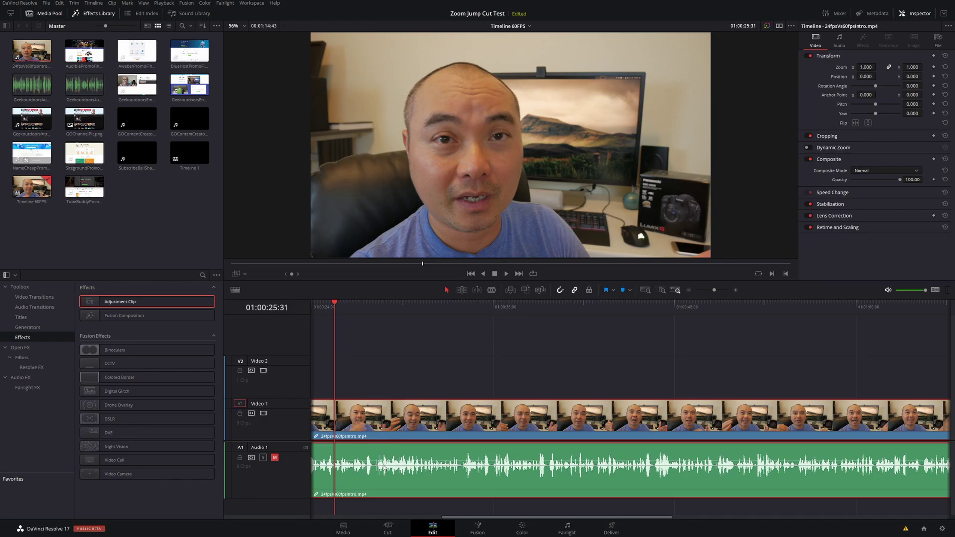
# Toggle the audio waveforms off and on, park the playhead at 01:00:28:08, and select the clip.
pyautogui.click(236, 291)
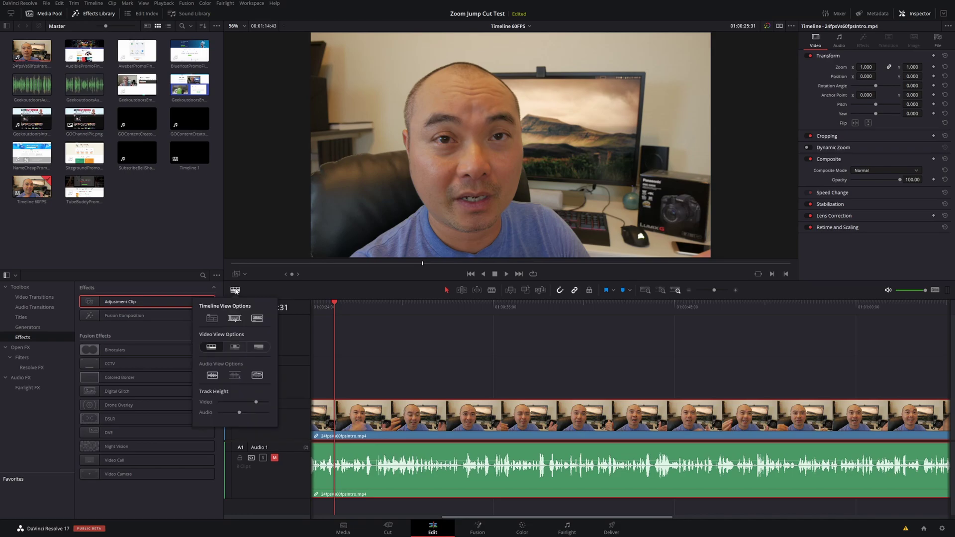
pyautogui.click(257, 319)
pyautogui.click(257, 319)
pyautogui.moveTo(335, 304); pyautogui.dragTo(374, 313)
pyautogui.click(380, 422)
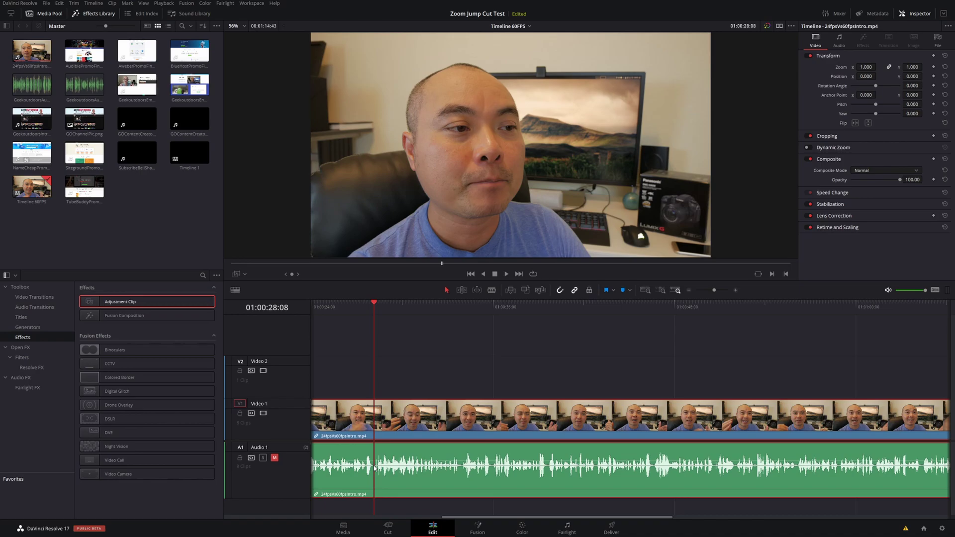
# Blade the talking-head clip at the playhead and again further along.
pyautogui.press('b')
pyautogui.click(374, 424)
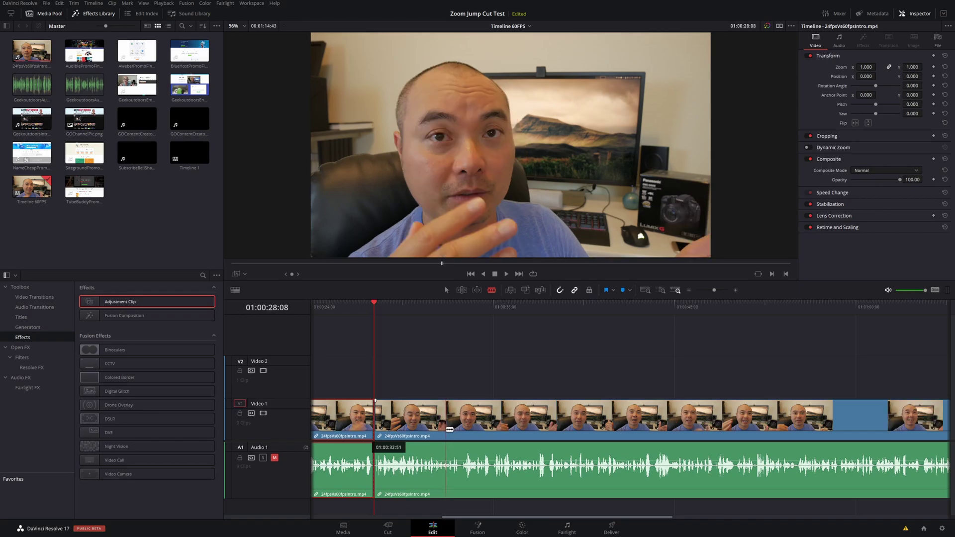
pyautogui.click(437, 429)
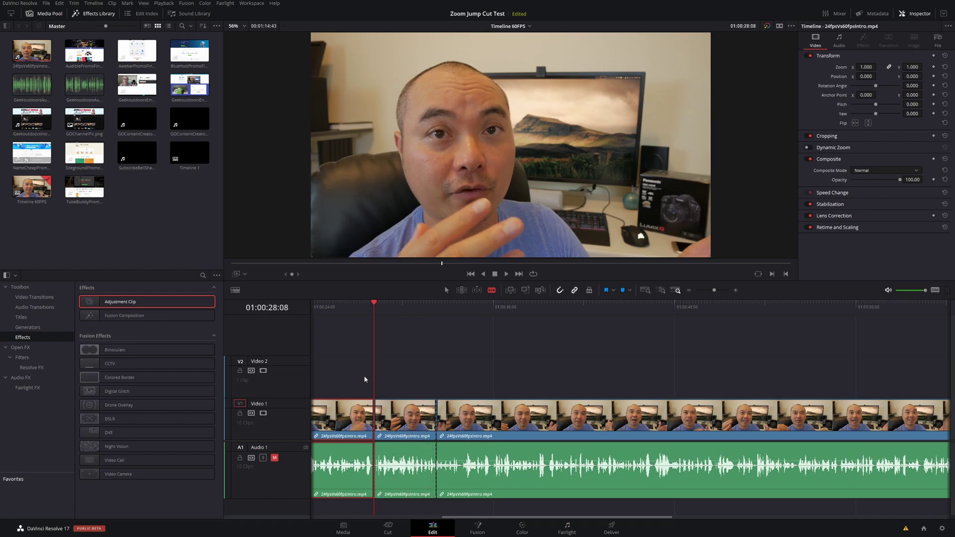
# Select the new middle section, nudge the playhead back, then select the first section.
pyautogui.click(400, 411)
pyautogui.moveTo(374, 308); pyautogui.dragTo(388, 304)
pyautogui.click(346, 434)
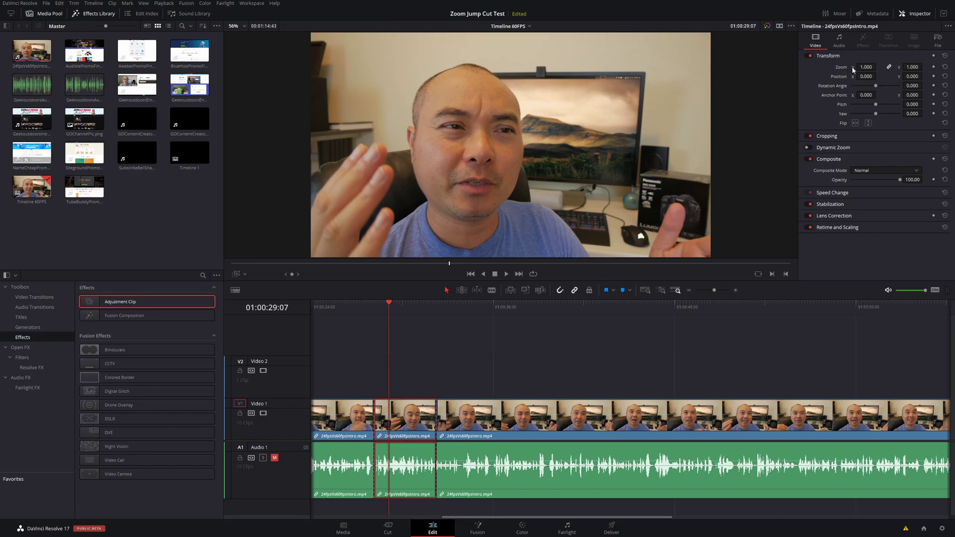
# Zoom the middle section to 1.260 in Transform and preview the jump cut in playback.
pyautogui.moveTo(861, 65); pyautogui.dragTo(878, 75)
pyautogui.click(355, 307)
pyautogui.click(341, 422)
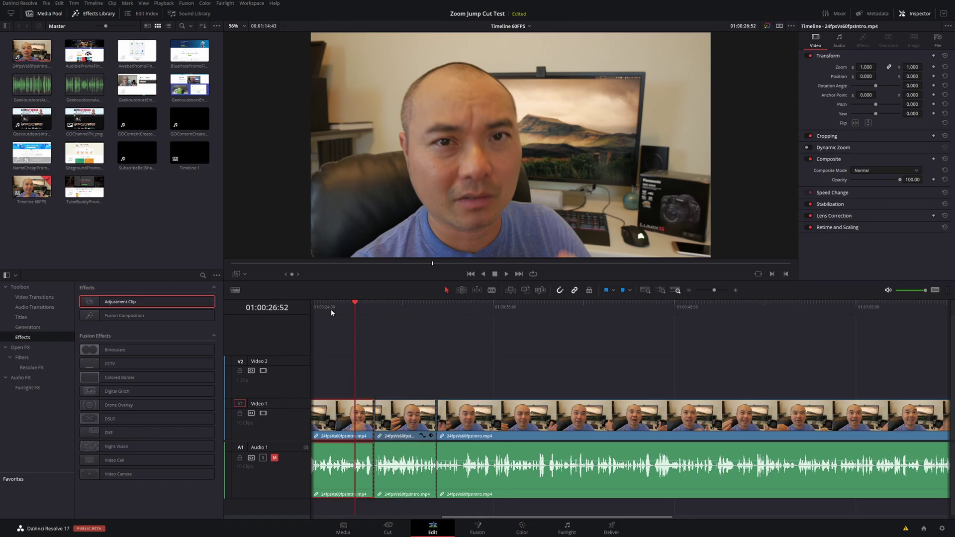
pyautogui.press('space')
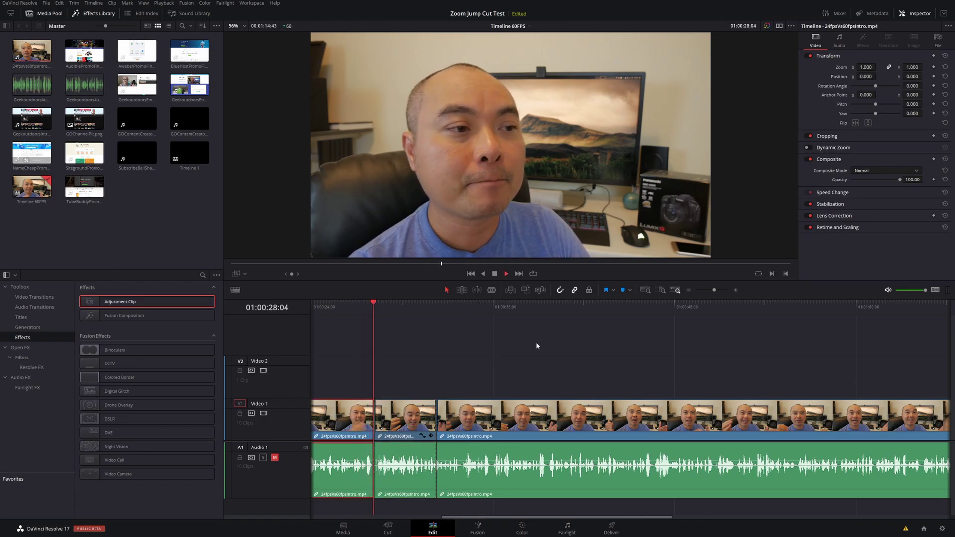
pyautogui.press('space')
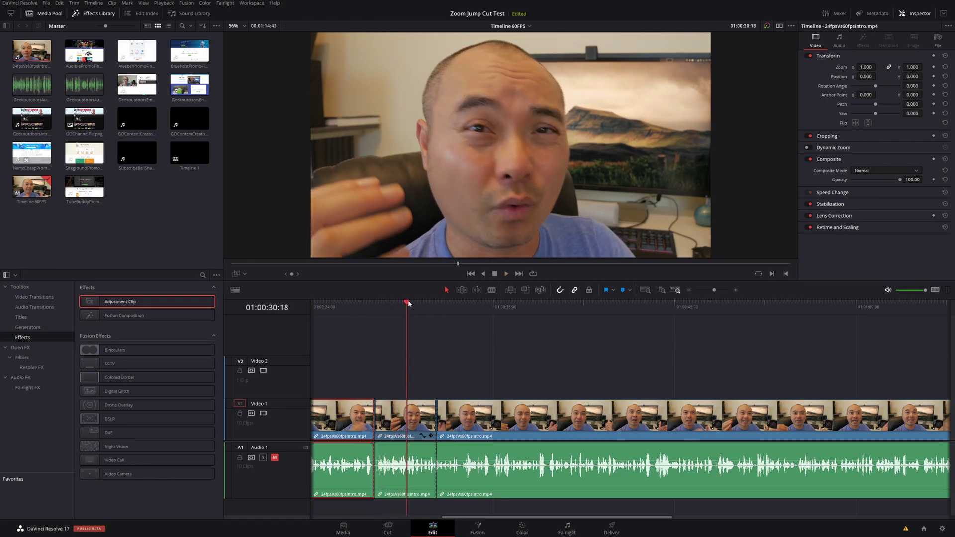
pyautogui.moveTo(407, 302); pyautogui.dragTo(398, 304)
pyautogui.click(425, 412)
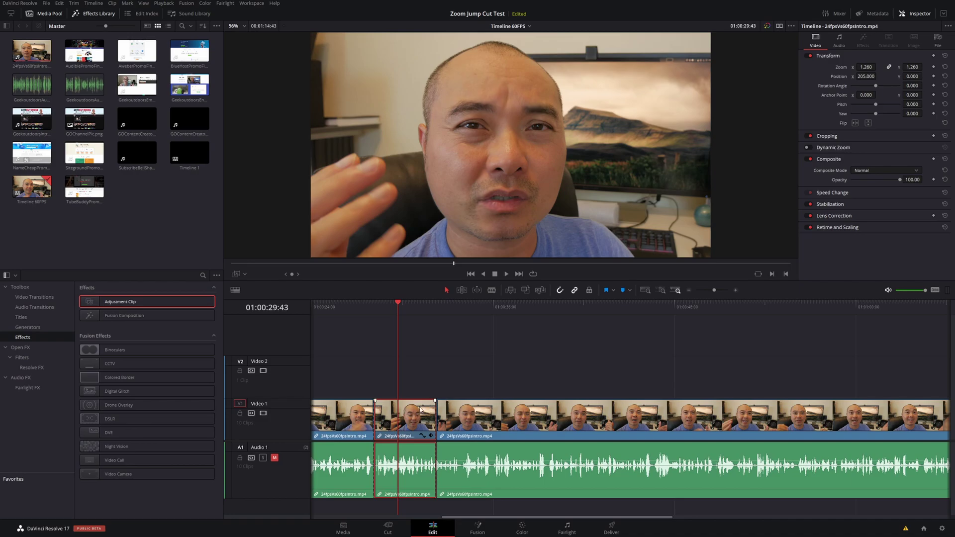
# Reset the middle section's Transform and set its Zoom to 1.350.
pyautogui.click(945, 56)
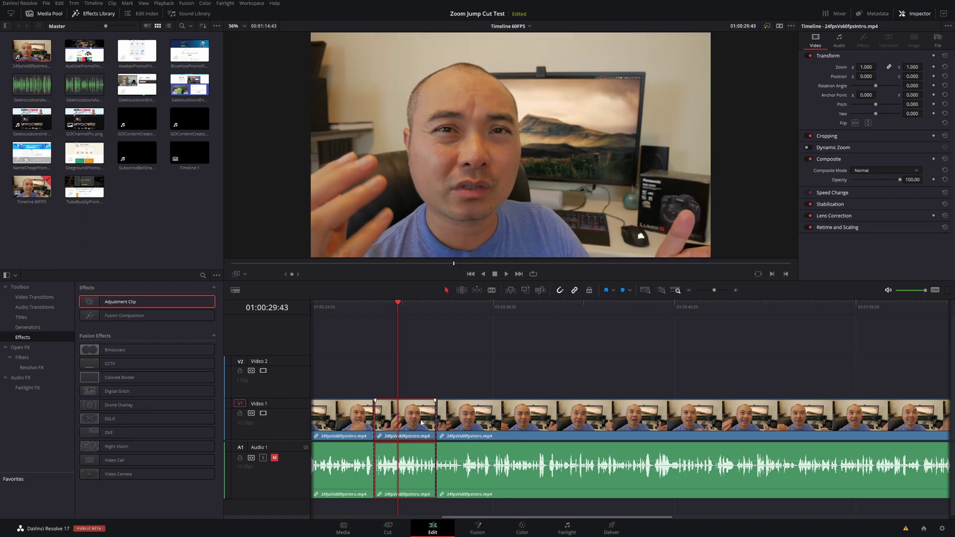
pyautogui.click(866, 67)
pyautogui.write('1.35')
pyautogui.press('Return')
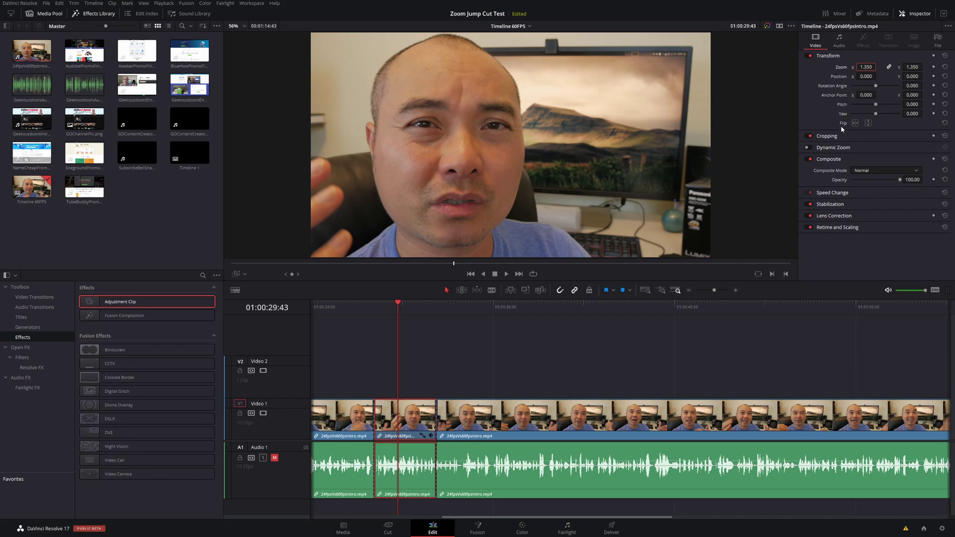
# Shift the zoomed framing to Position X 223.
pyautogui.click(865, 76)
pyautogui.write('-4')
pyautogui.press('Return')
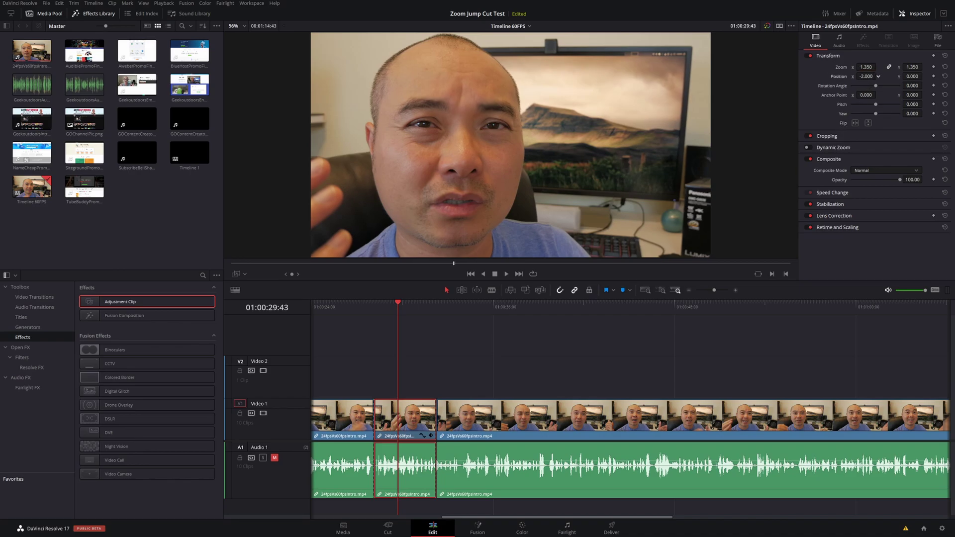
pyautogui.moveTo(878, 76); pyautogui.dragTo(925, 76)
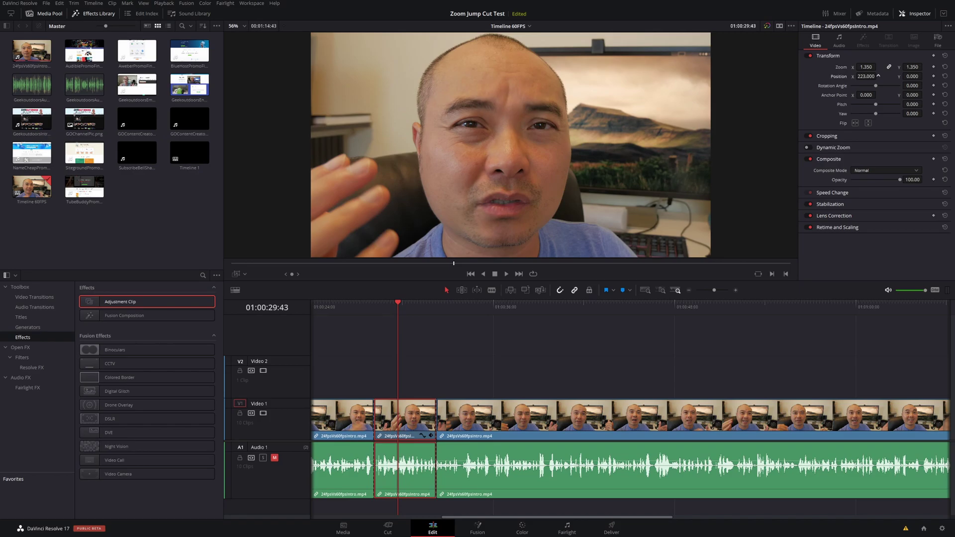
pyautogui.press('Left')
pyautogui.press('Left')
pyautogui.press('Left')
pyautogui.press('Left')
pyautogui.press('Left')
pyautogui.press('Left')
pyautogui.press('Left')
pyautogui.press('Left')
pyautogui.press('Left')
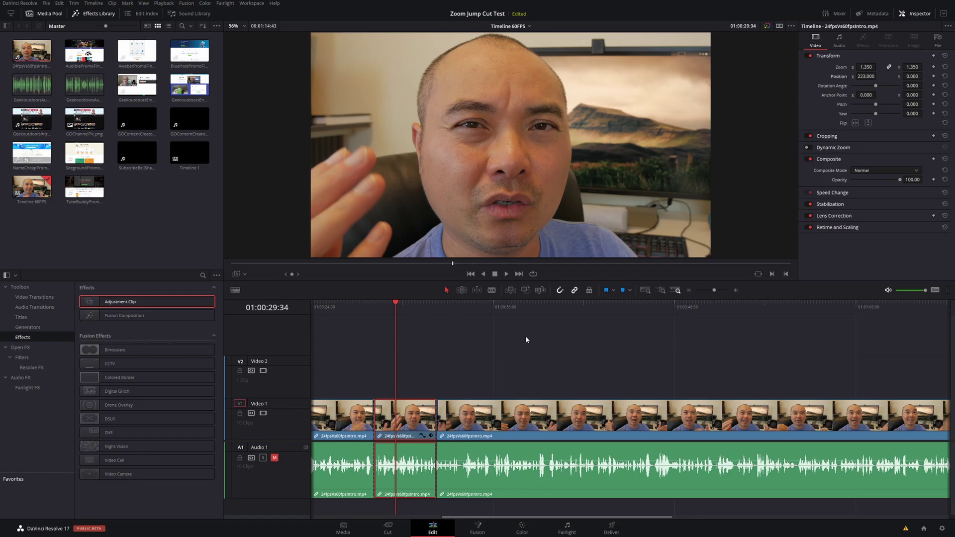
# Advance the playhead past the zoomed section to about 01:00:34:46.
pyautogui.moveTo(399, 304); pyautogui.dragTo(408, 305)
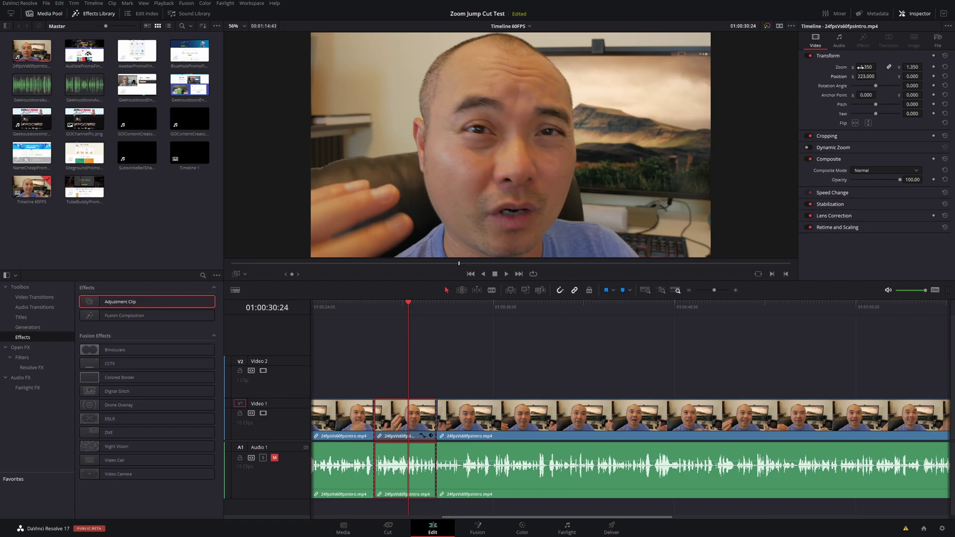
pyautogui.moveTo(412, 302); pyautogui.dragTo(480, 312)
# Blade the clip at 01:00:35:05 and 01:00:37:45, then return to selection mode.
pyautogui.click(487, 422)
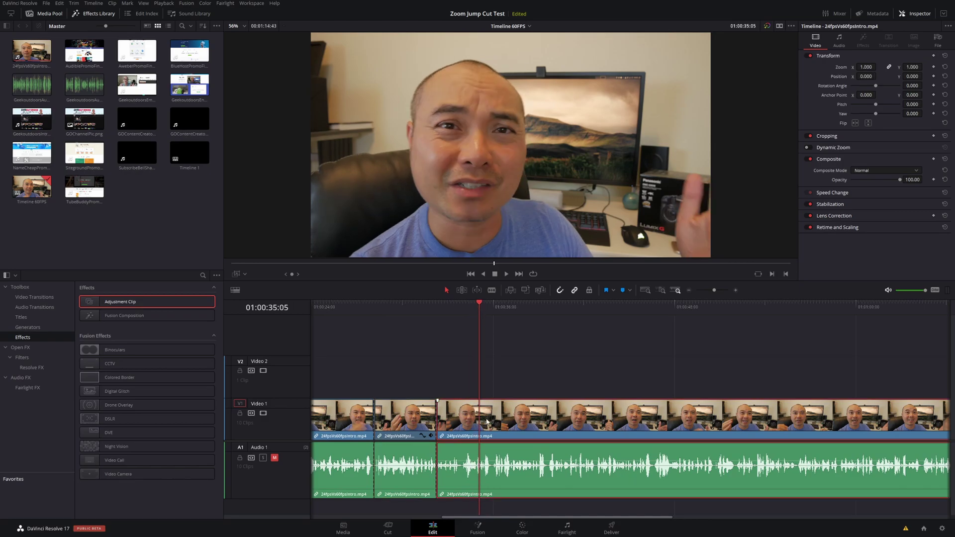
pyautogui.press('b')
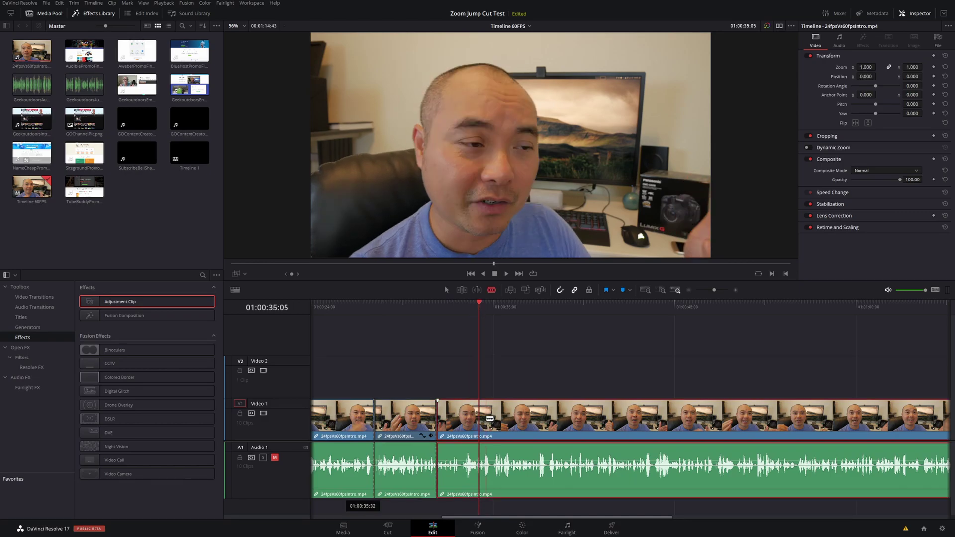
pyautogui.click(481, 418)
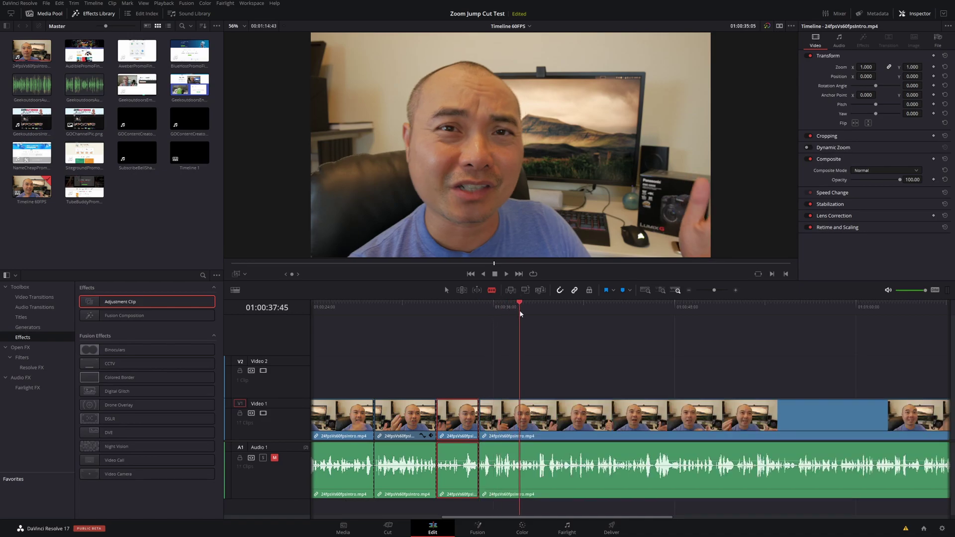
pyautogui.click(520, 420)
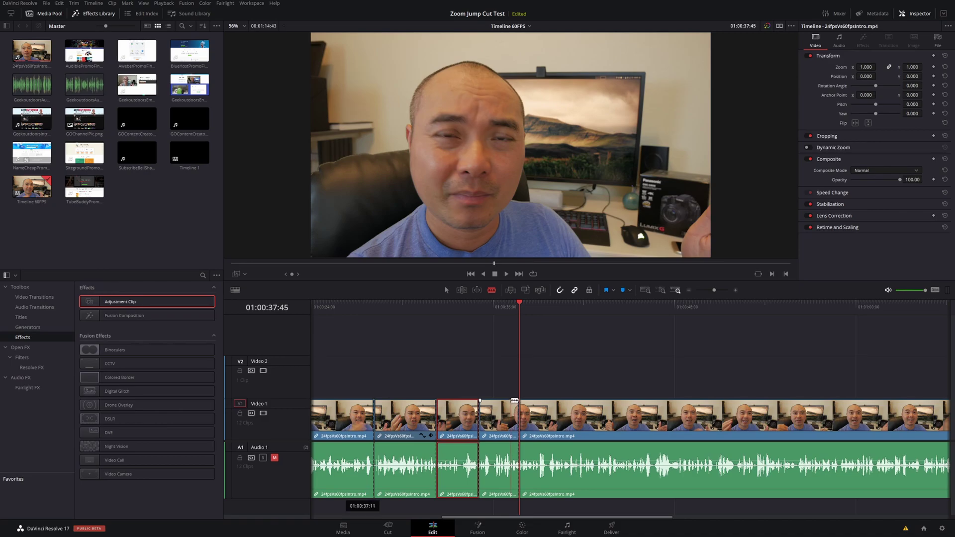
pyautogui.press('a')
# Select the new short section and play back from before the cuts to review them.
pyautogui.click(499, 424)
pyautogui.click(498, 306)
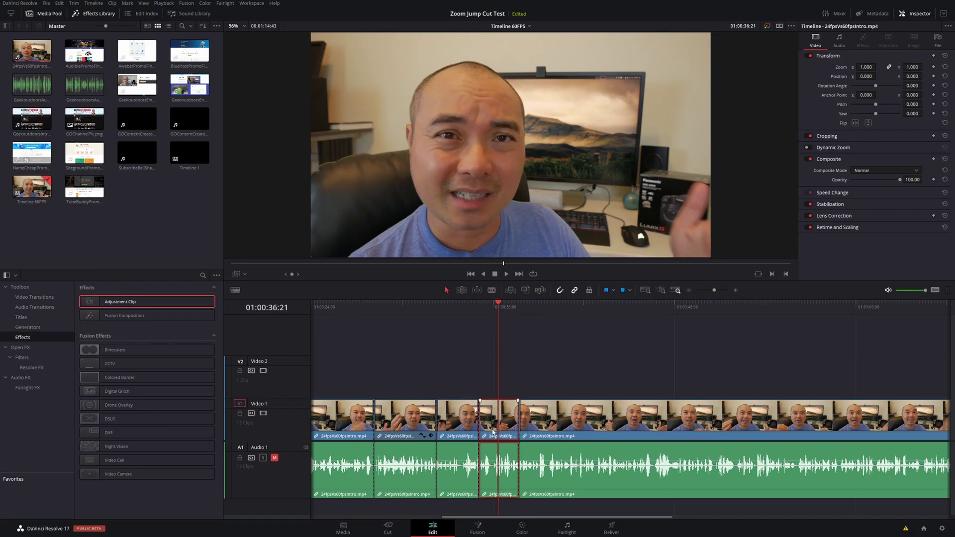
pyautogui.click(422, 304)
pyautogui.press('space')
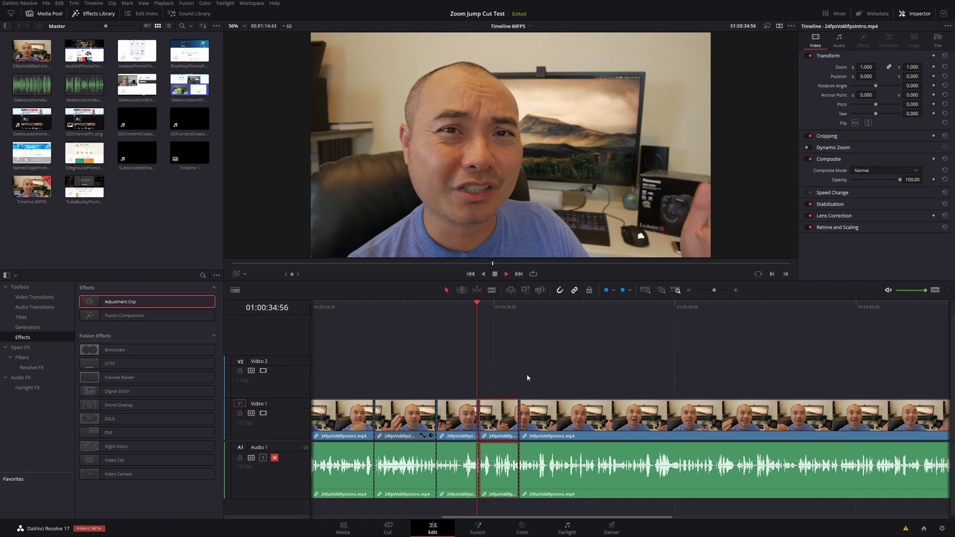
pyautogui.press('space')
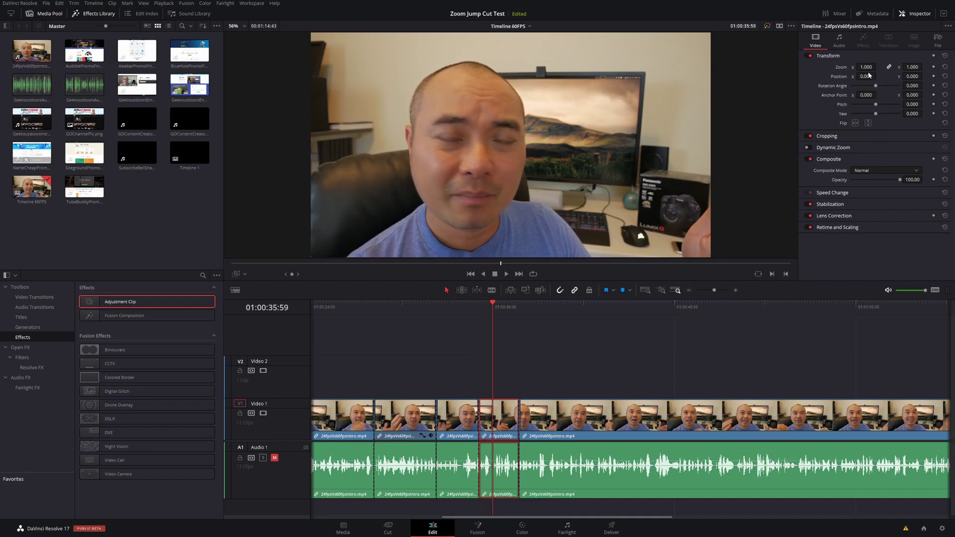
pyautogui.click(419, 304)
pyautogui.click(421, 408)
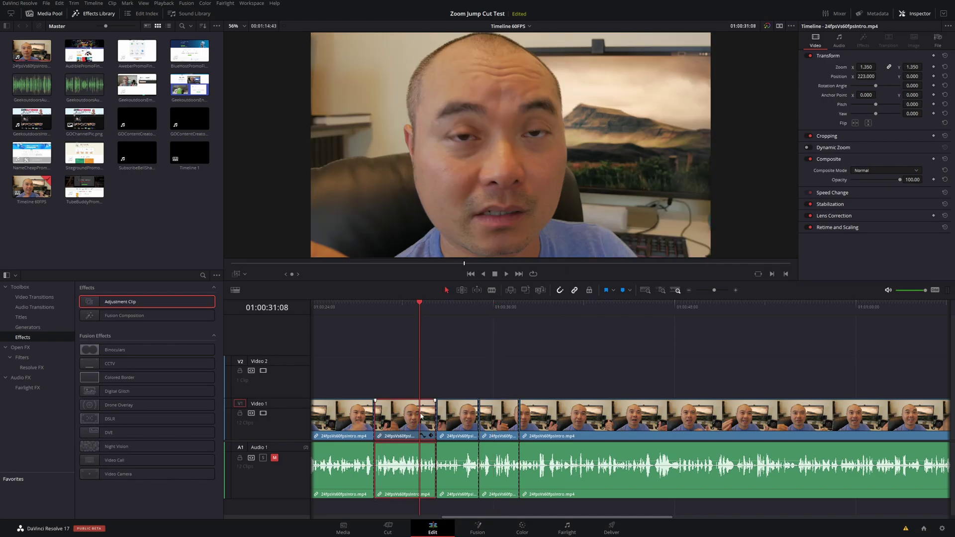
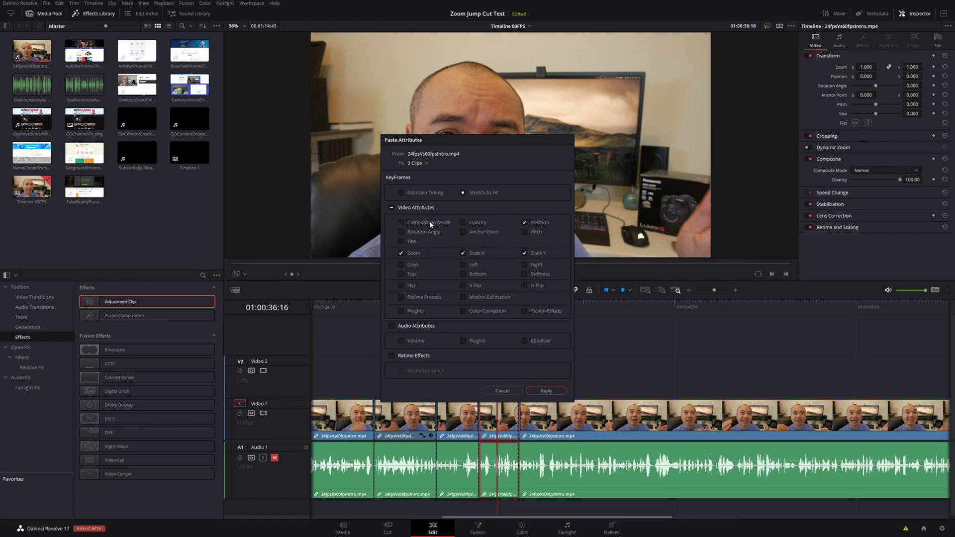
# Paste all video attributes onto both clips, giving them Zoom 1.350 and Position X 223.
pyautogui.click(401, 223)
pyautogui.click(392, 209)
pyautogui.click(546, 391)
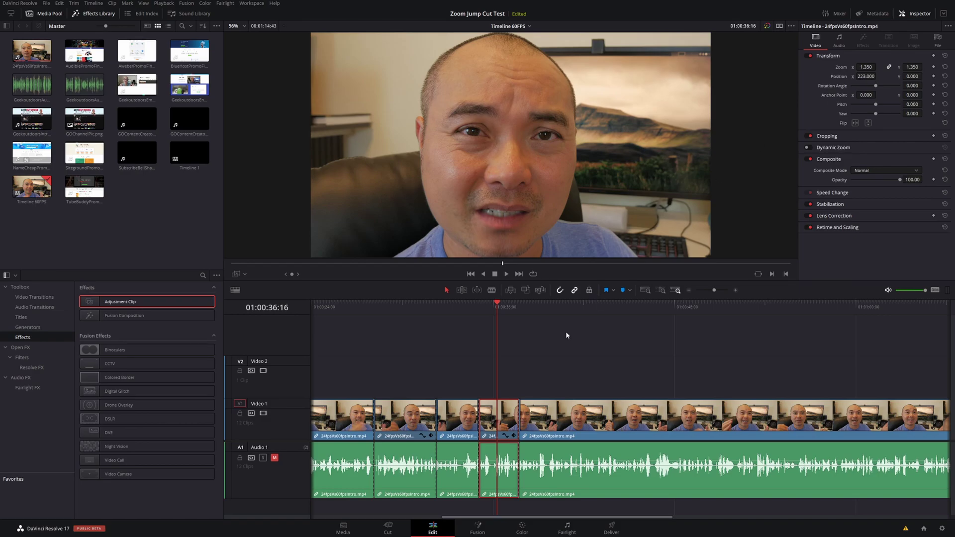
# Play back from the second clip to review the jump cuts.
pyautogui.click(414, 317)
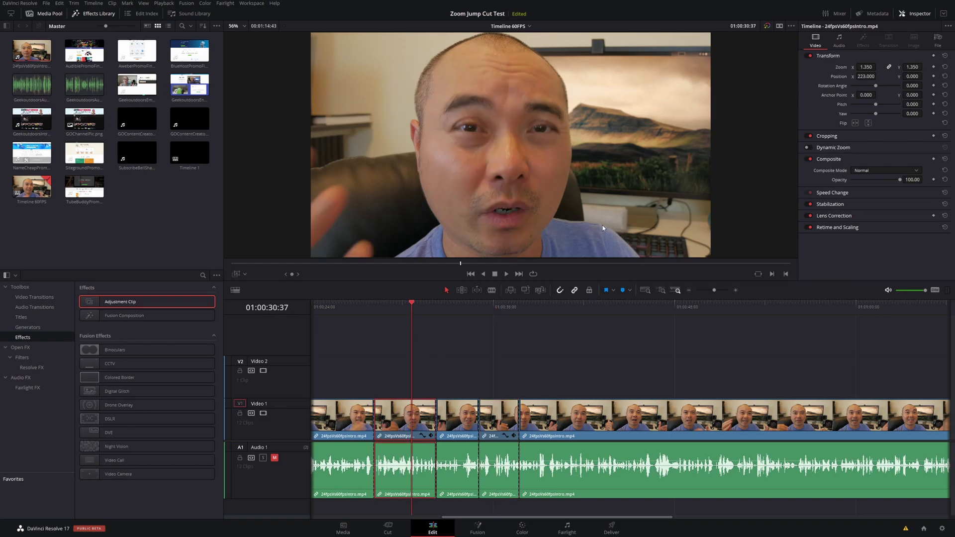
pyautogui.press('space')
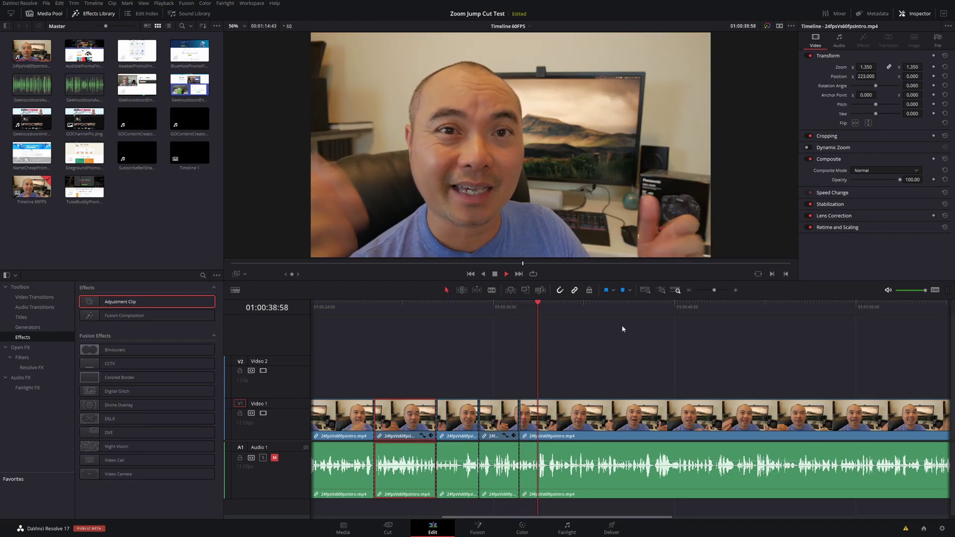
pyautogui.press('space')
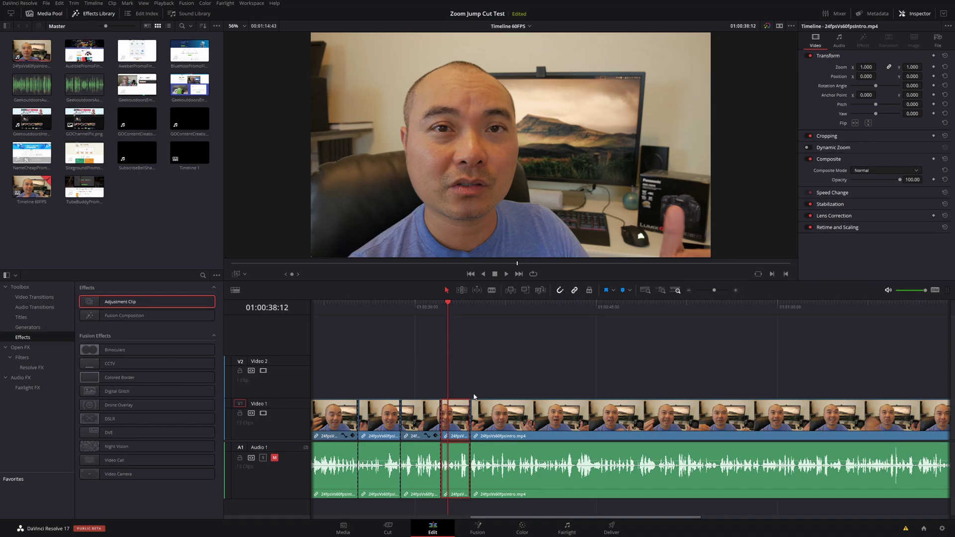
# Drop an Adjustment Clip onto Video 2 and trim its right edge to the length of one clip.
pyautogui.scroll(3, 474, 396)
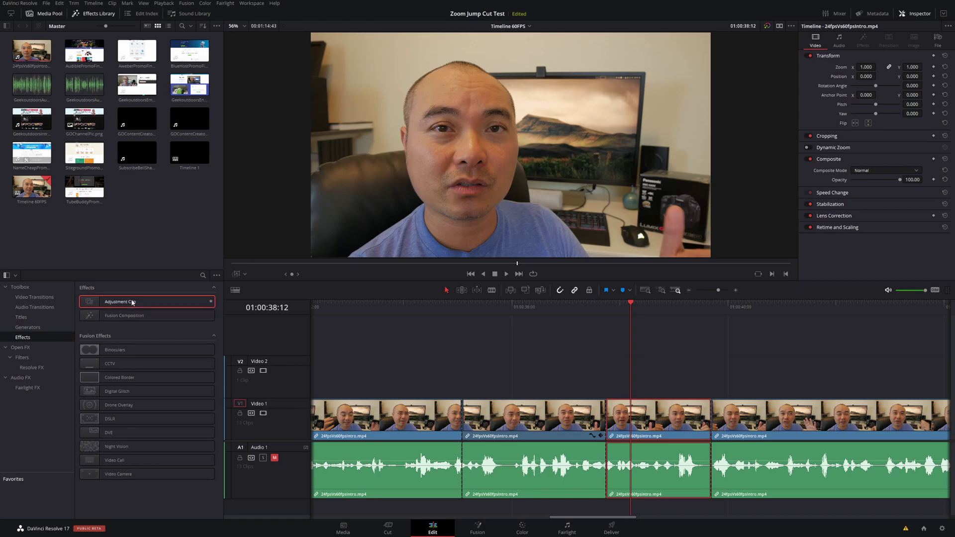
pyautogui.moveTo(132, 301); pyautogui.dragTo(608, 379)
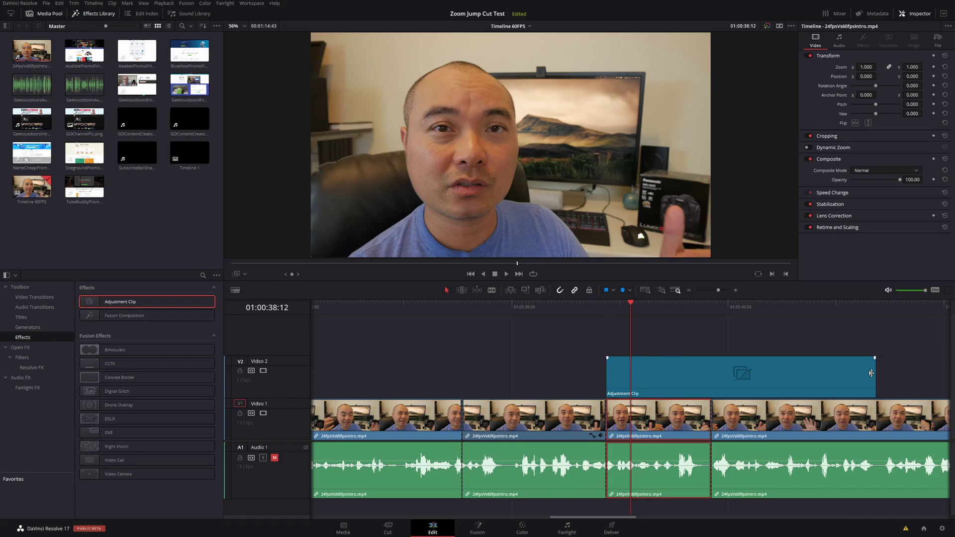
pyautogui.moveTo(876, 373); pyautogui.dragTo(711, 382)
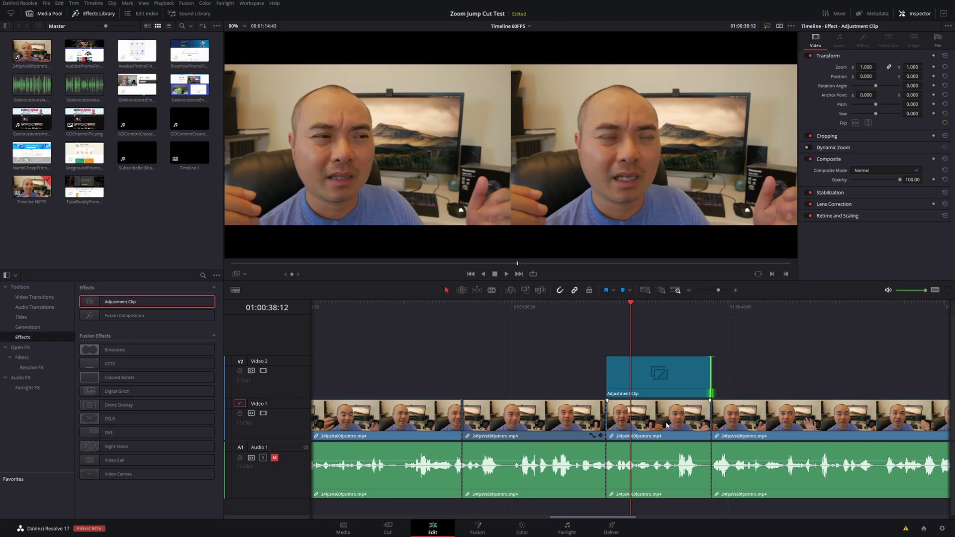
pyautogui.click(638, 393)
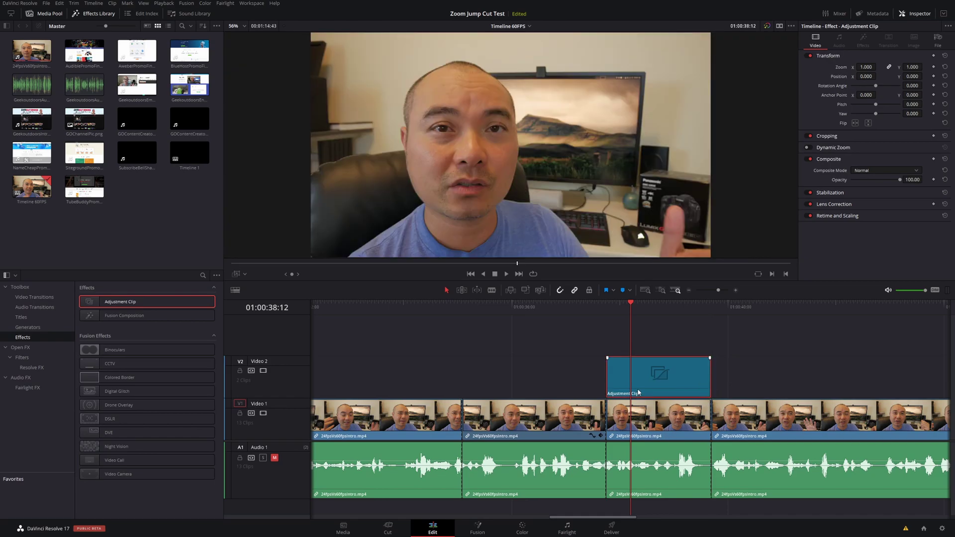
pyautogui.click(394, 302)
pyautogui.click(419, 416)
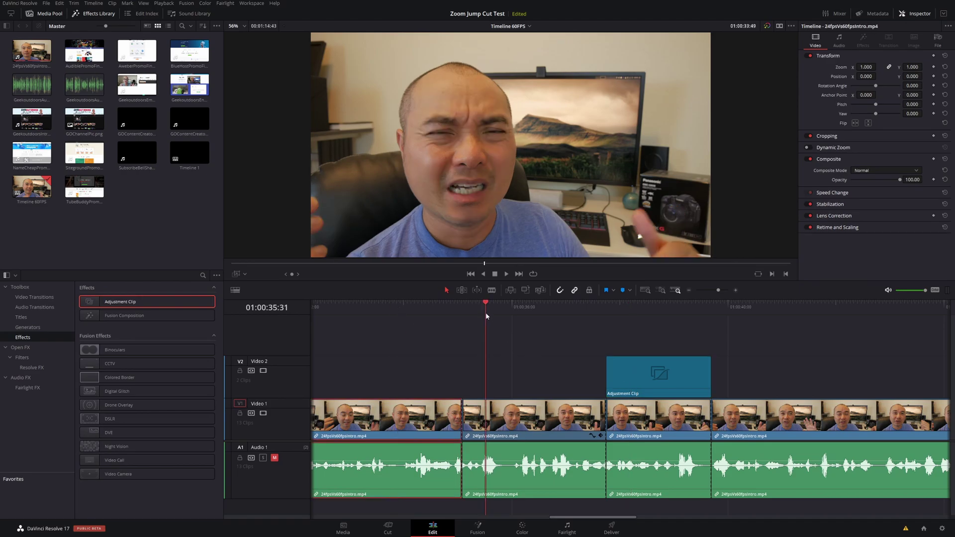
# Copy the already zoomed second clip on Video 1.
pyautogui.click(507, 424)
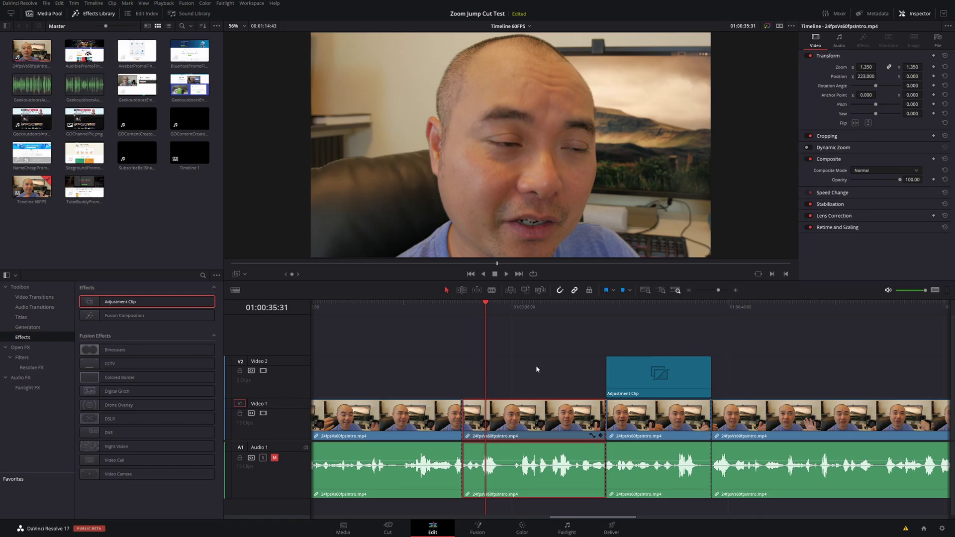
pyautogui.rightClick(530, 416)
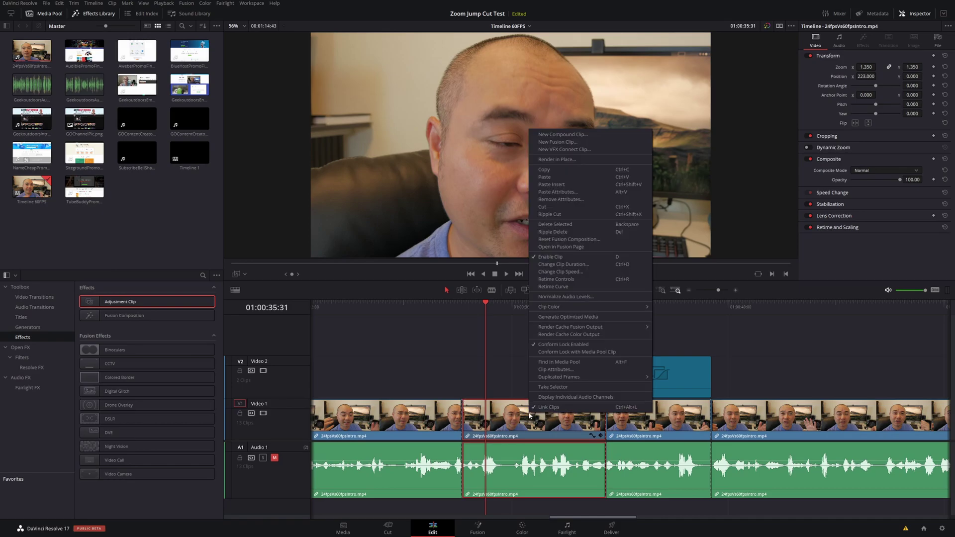
pyautogui.click(554, 173)
# Paste the copied Zoom 1.350 and Position X 223 attributes onto the Adjustment Clip.
pyautogui.click(667, 368)
pyautogui.click(668, 421)
pyautogui.click(665, 390)
pyautogui.click(645, 305)
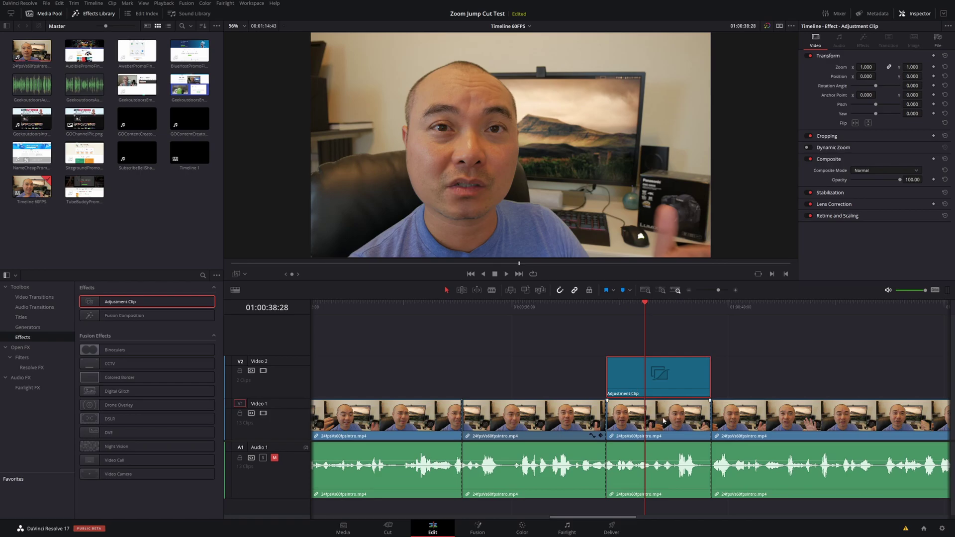
pyautogui.rightClick(646, 369)
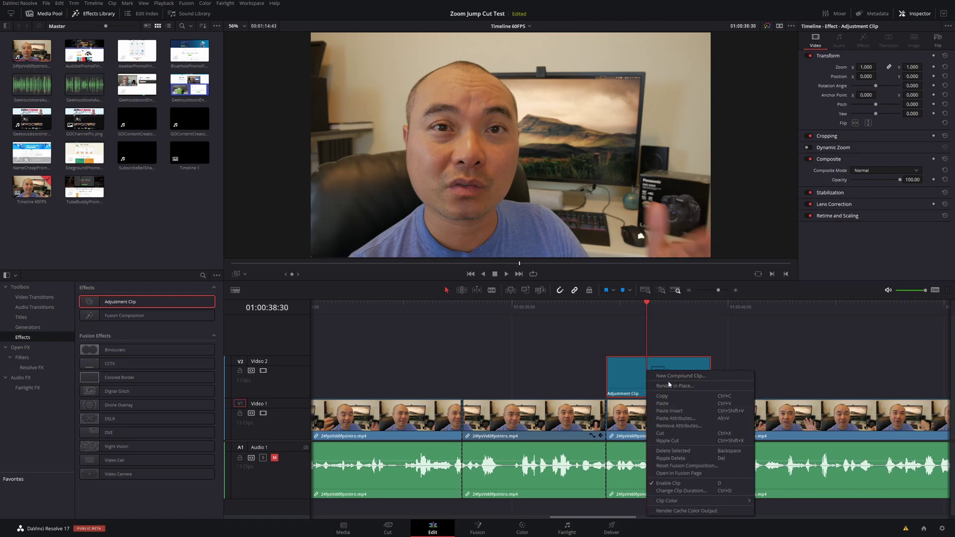
pyautogui.click(673, 419)
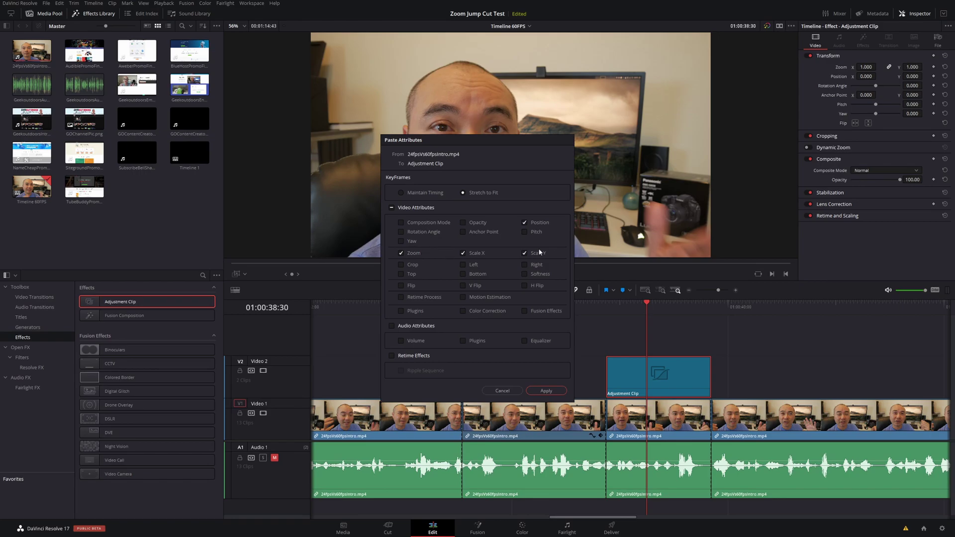
pyautogui.click(555, 387)
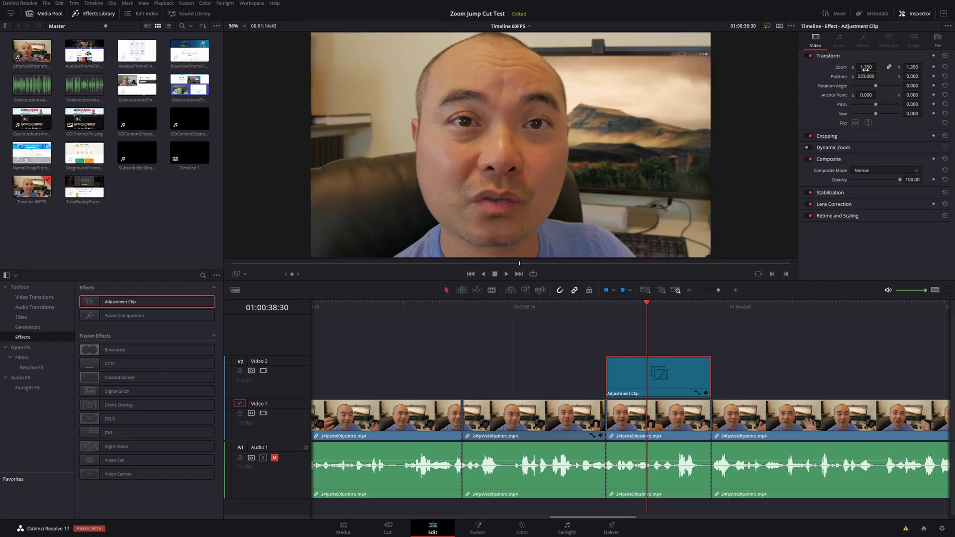
# Play from the second clip to preview the zoom changes.
pyautogui.click(558, 306)
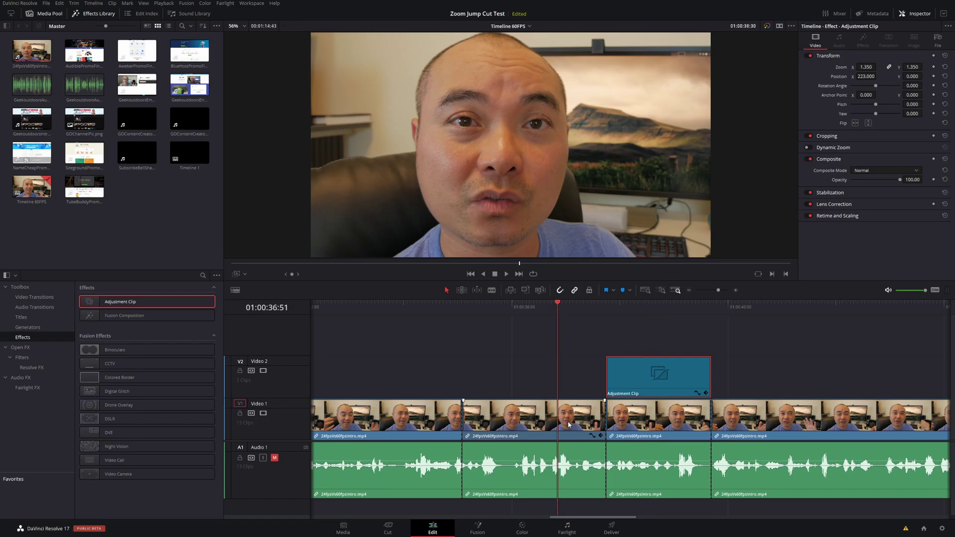
pyautogui.click(569, 427)
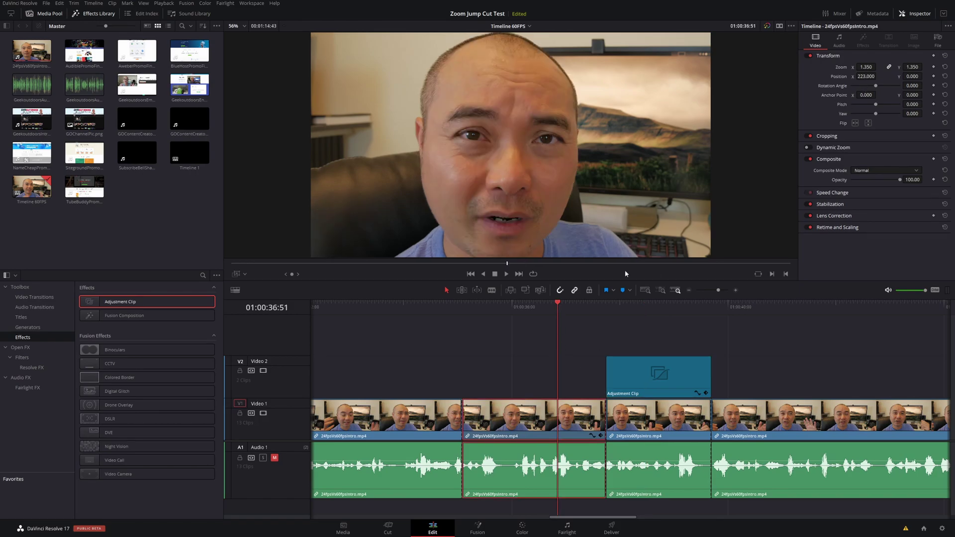
pyautogui.press('space')
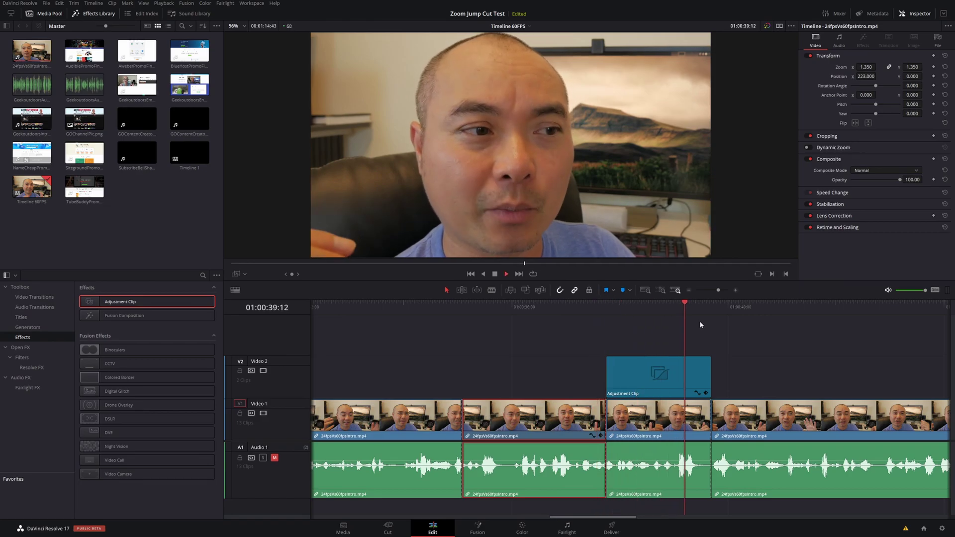
pyautogui.press('space')
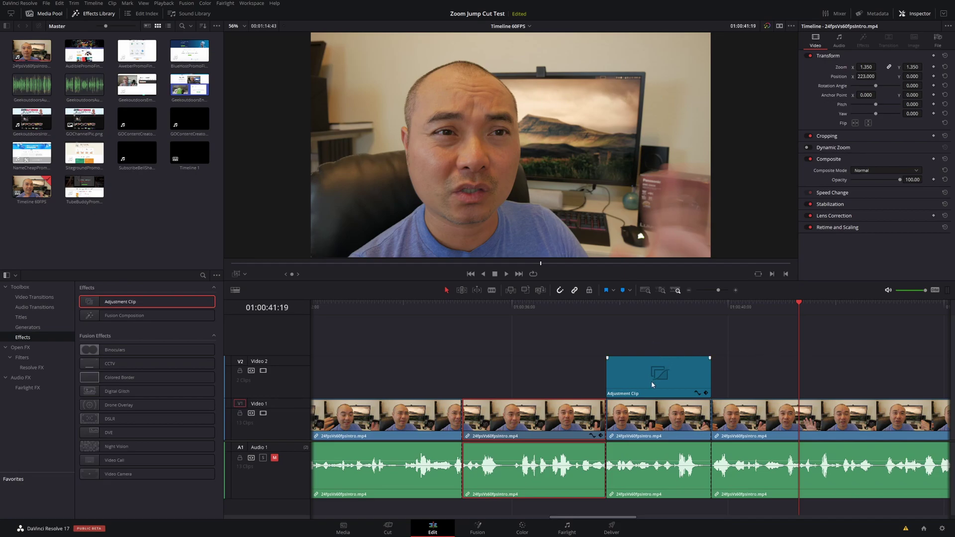
# At 01:00:40:29, compare the Adjustment Clip's zoom with the last V1 clip and play the jump cut.
pyautogui.click(654, 384)
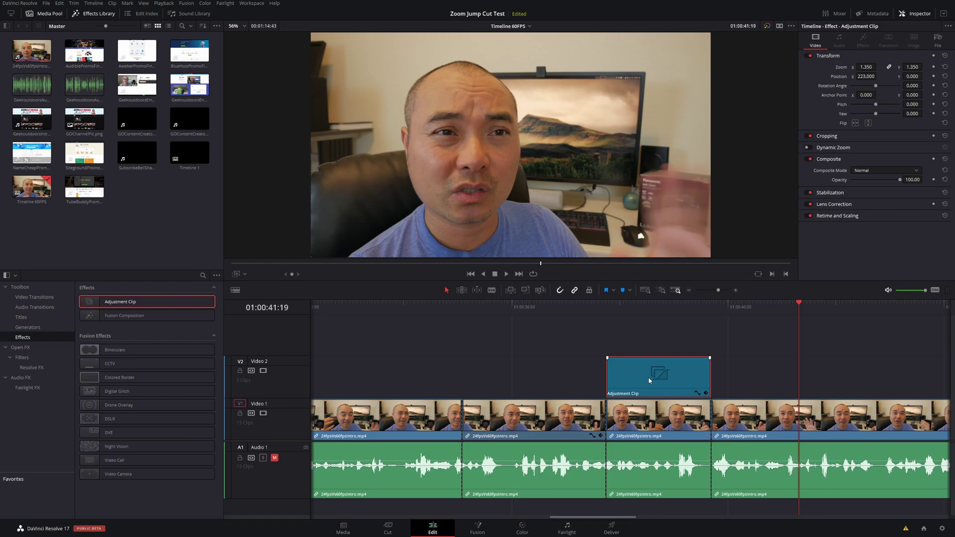
pyautogui.click(754, 298)
pyautogui.click(768, 415)
pyautogui.click(662, 386)
pyautogui.click(746, 304)
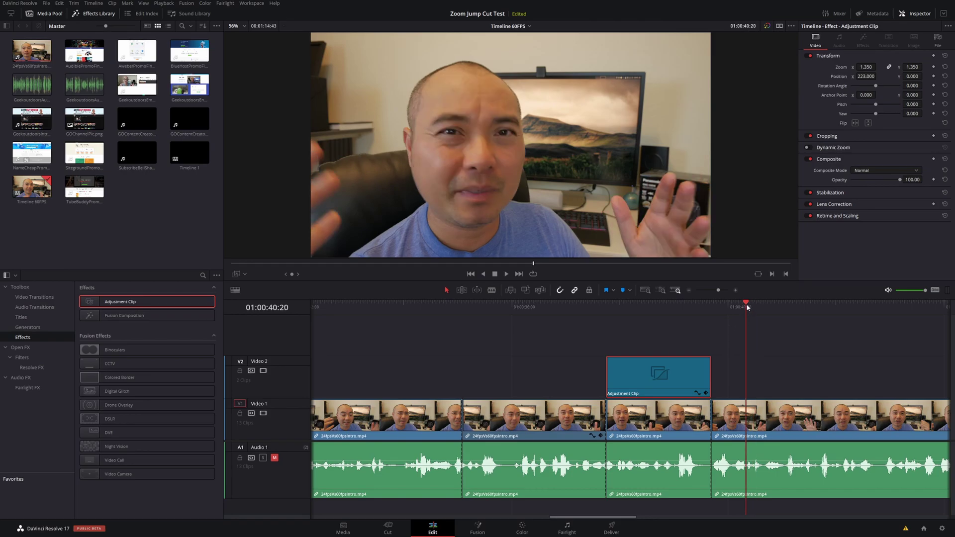
pyautogui.click(799, 410)
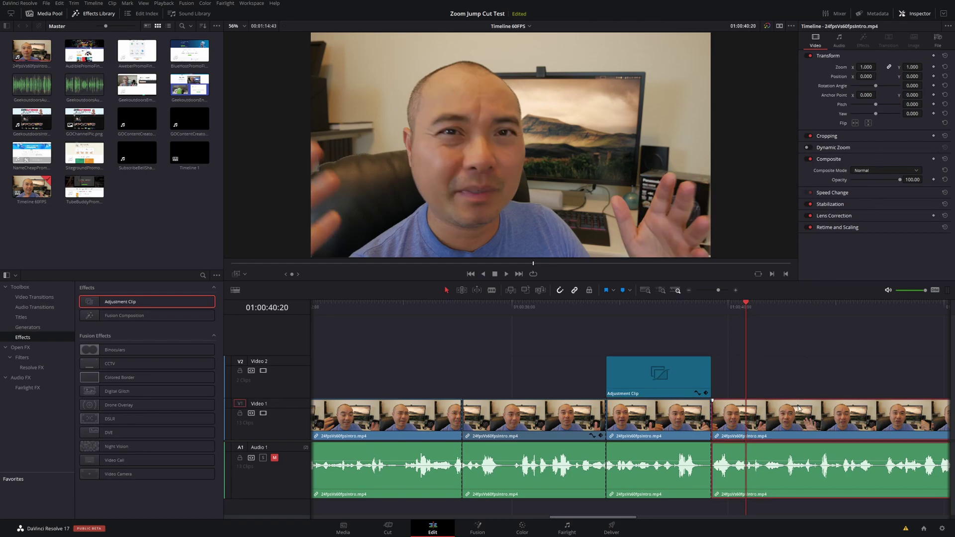
pyautogui.press('space')
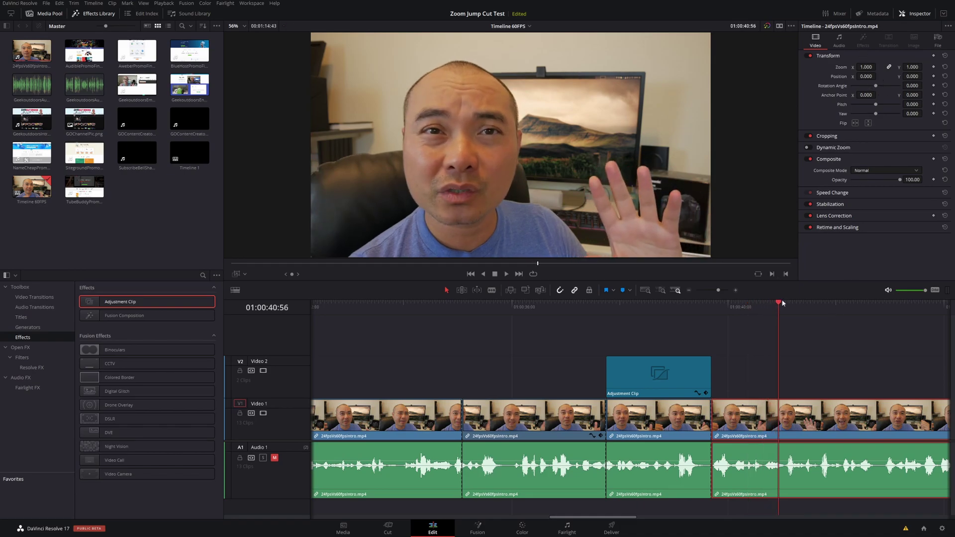
# Move the Adjustment Clip to start at 01:00:40:29 and play into the zoomed section.
pyautogui.moveTo(779, 304); pyautogui.dragTo(725, 321)
pyautogui.click(641, 385)
pyautogui.moveTo(641, 384); pyautogui.dragTo(761, 385)
pyautogui.click(705, 313)
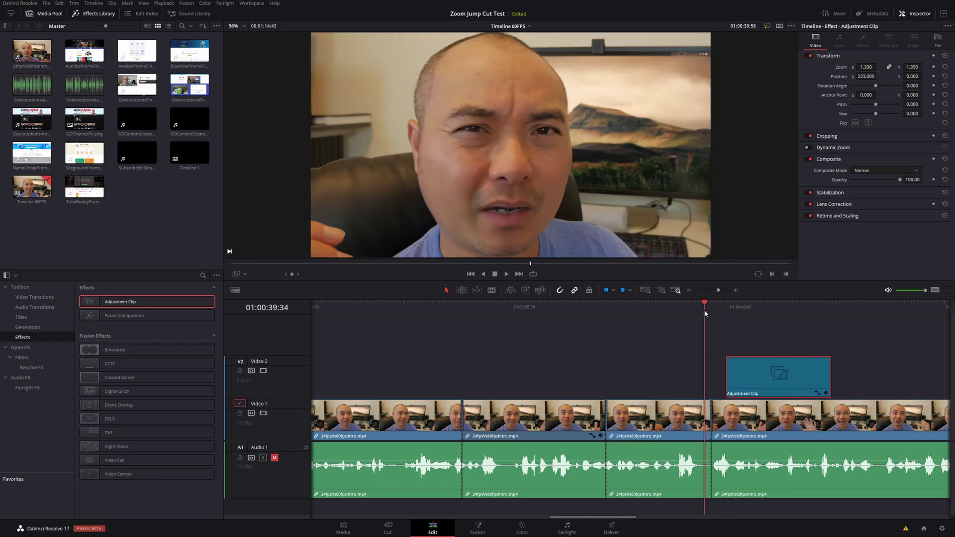
pyautogui.press('space')
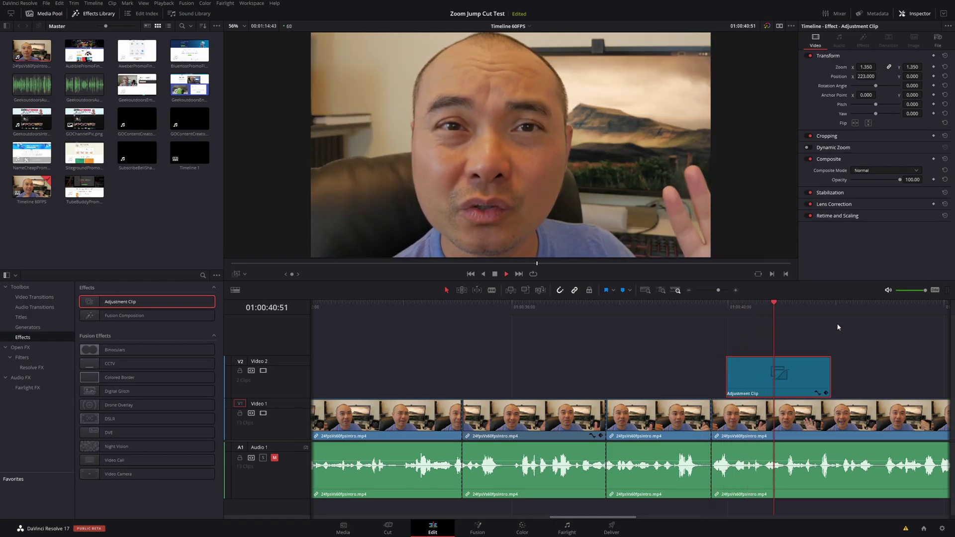
pyautogui.press('space')
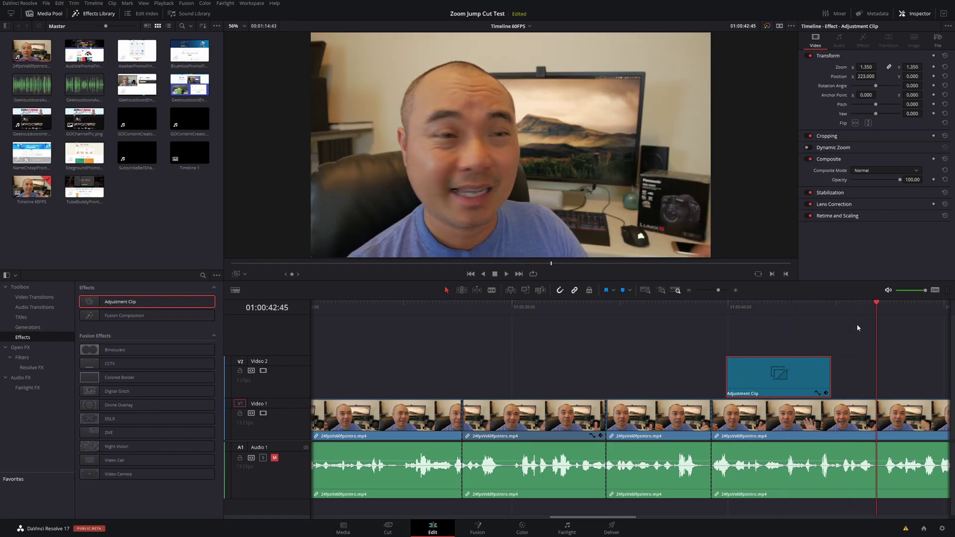
# Paste a second Adjustment Clip copy at the playhead and play back the new zoom.
pyautogui.hscroll(6, 635, 516)
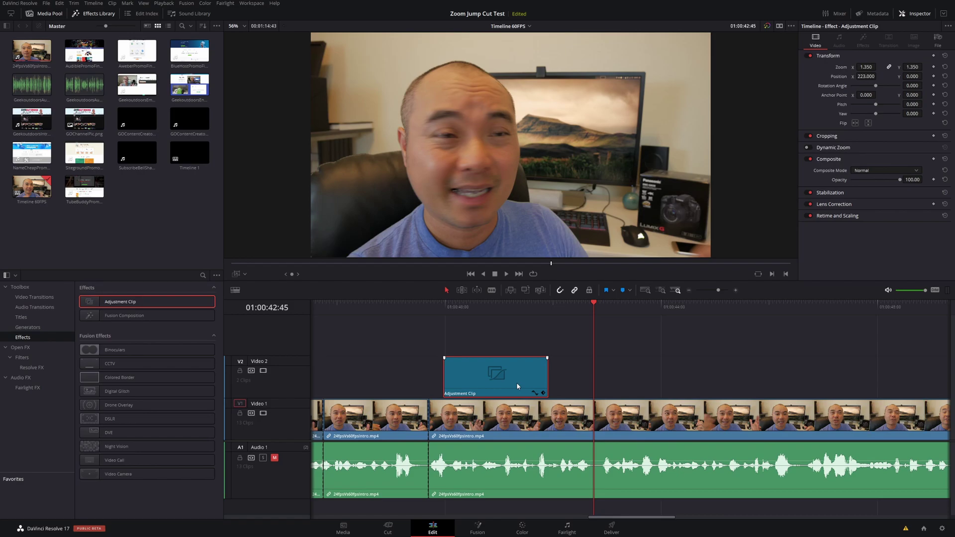
pyautogui.click(599, 321)
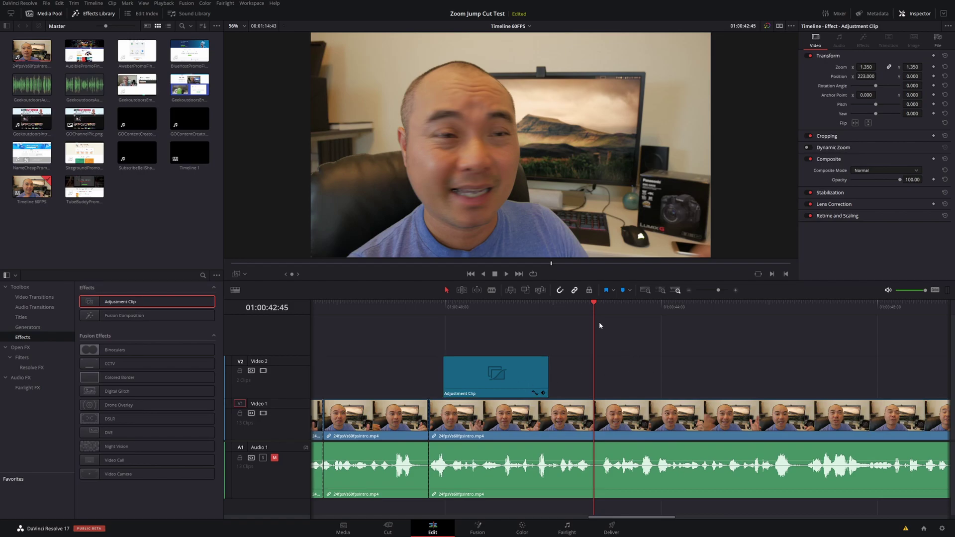
pyautogui.hotkey('ctrl', 'v')
pyautogui.click(583, 306)
pyautogui.press('space')
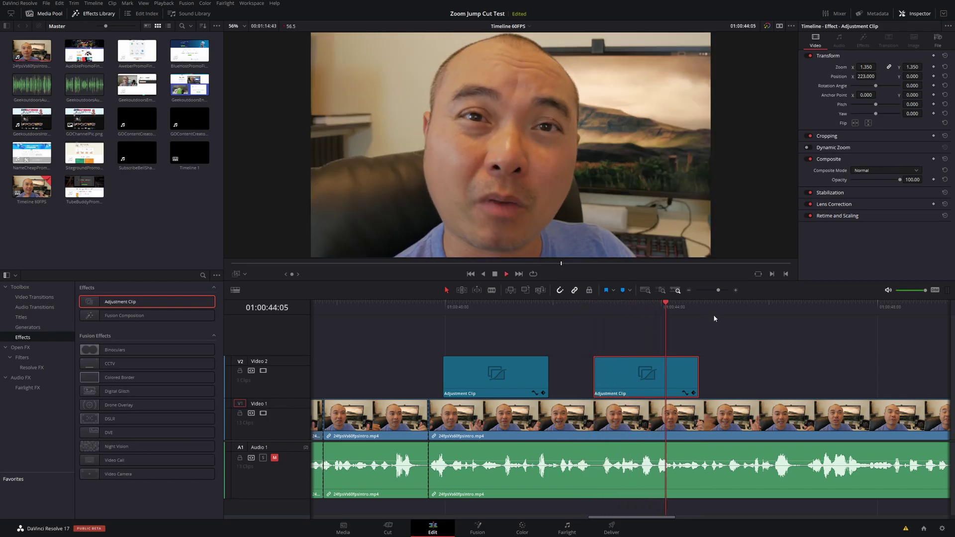
pyautogui.press('space')
# Shift both Adjustment Clips slightly later on V2 to fine-tune where the zooms start.
pyautogui.click(704, 424)
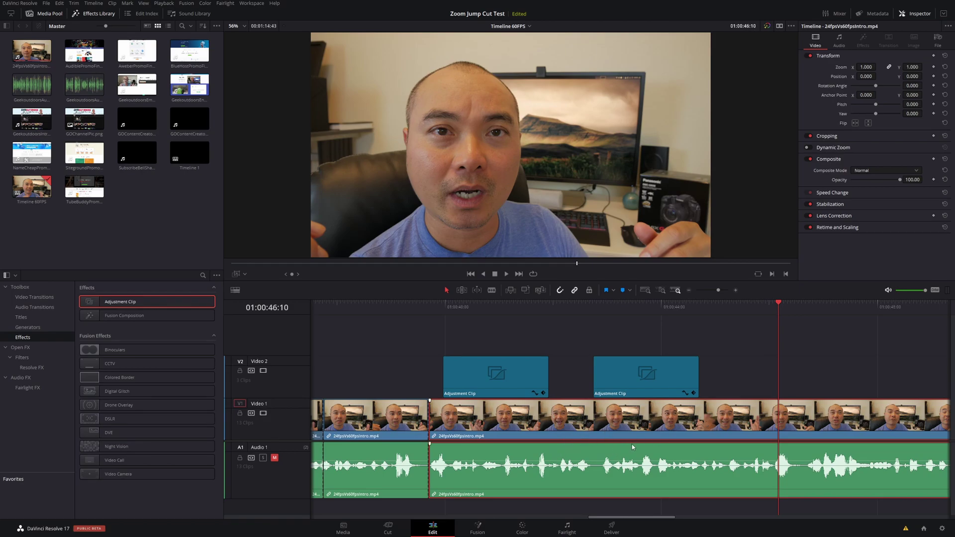
pyautogui.moveTo(624, 381); pyautogui.dragTo(639, 384)
pyautogui.moveTo(493, 384); pyautogui.dragTo(529, 385)
pyautogui.click(356, 304)
pyautogui.click(371, 413)
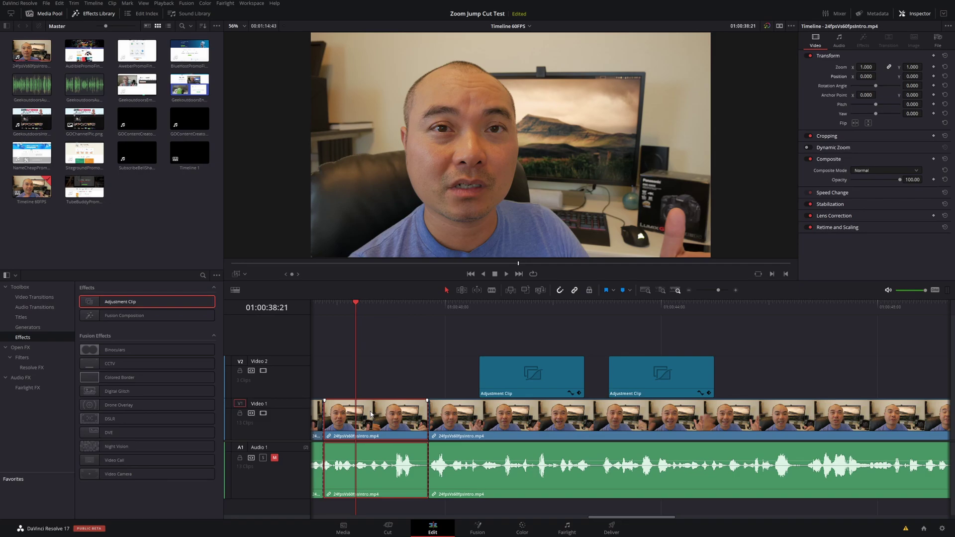
pyautogui.click(449, 304)
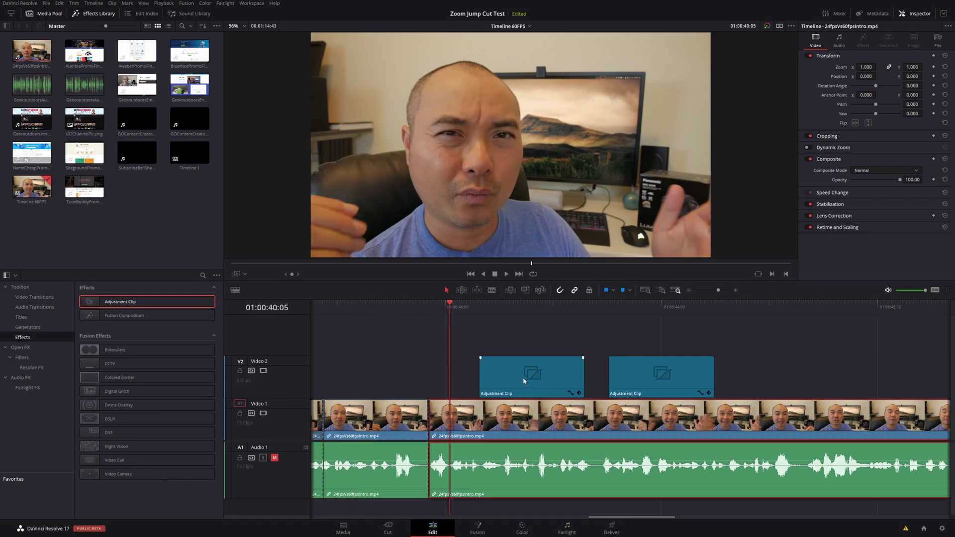
pyautogui.moveTo(523, 377); pyautogui.dragTo(539, 378)
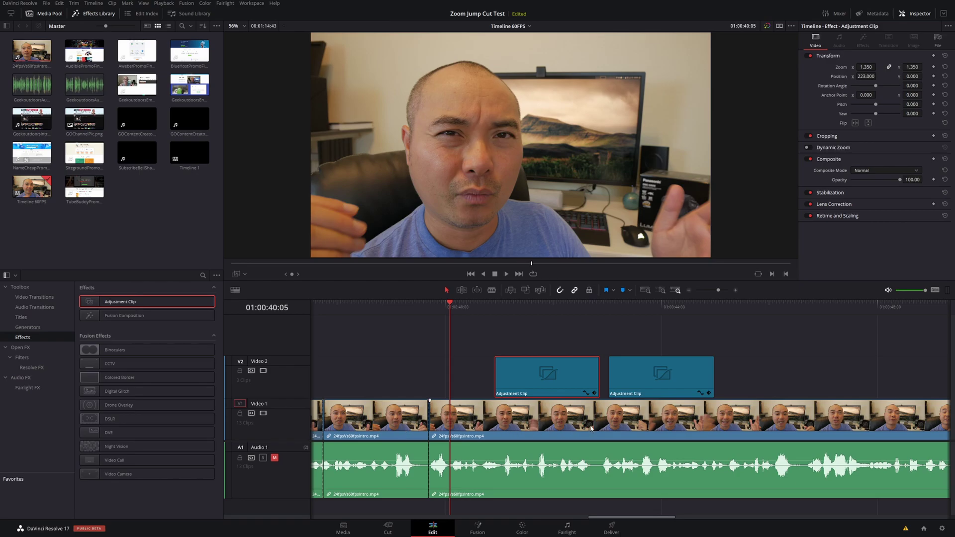
pyautogui.click(532, 308)
pyautogui.click(487, 306)
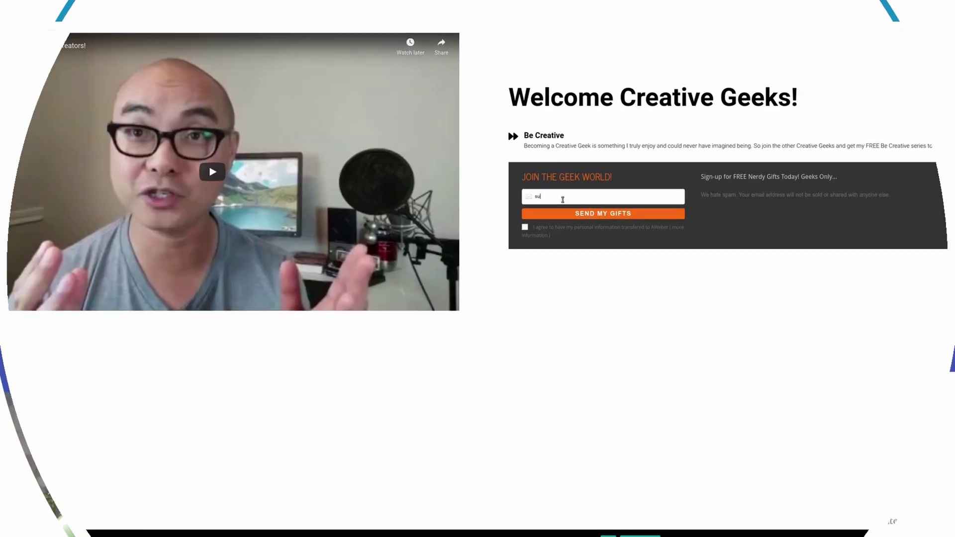
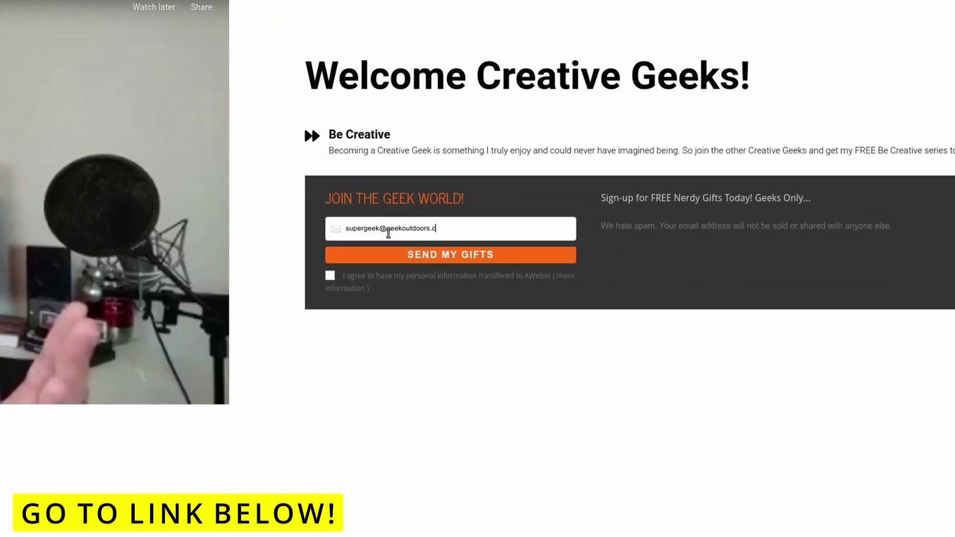